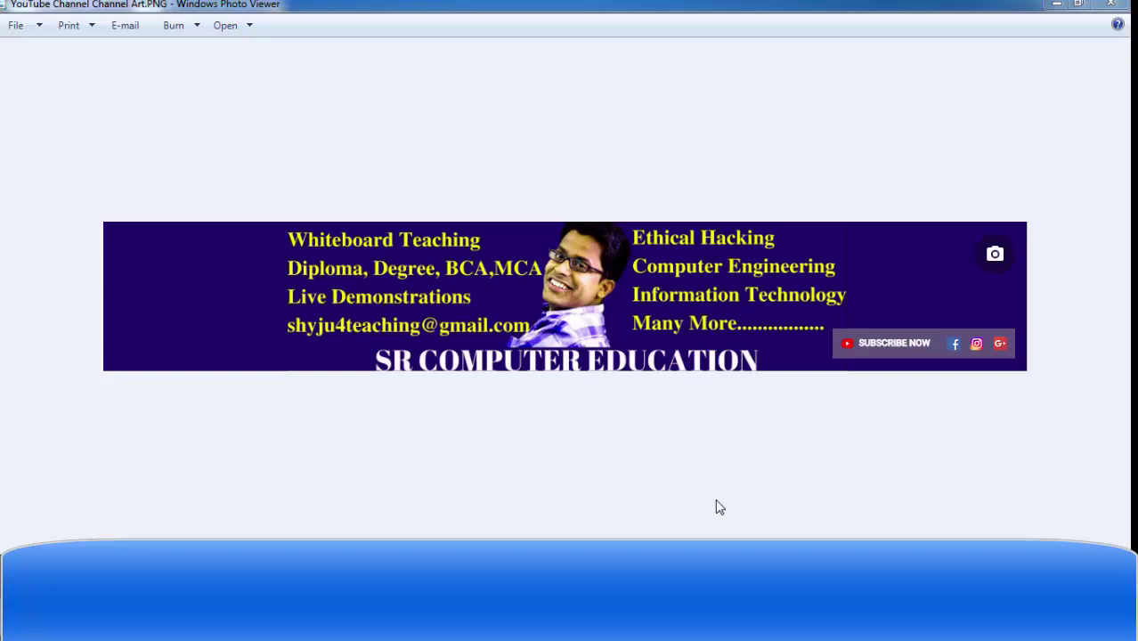
key("super")
left_click(77, 161)
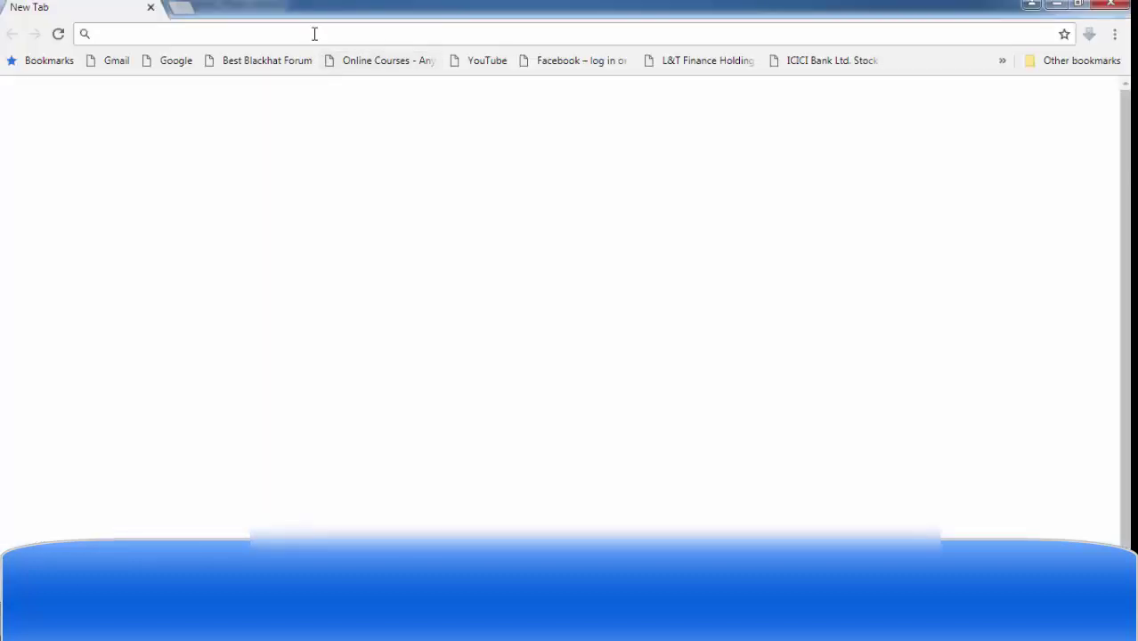
type("ww")
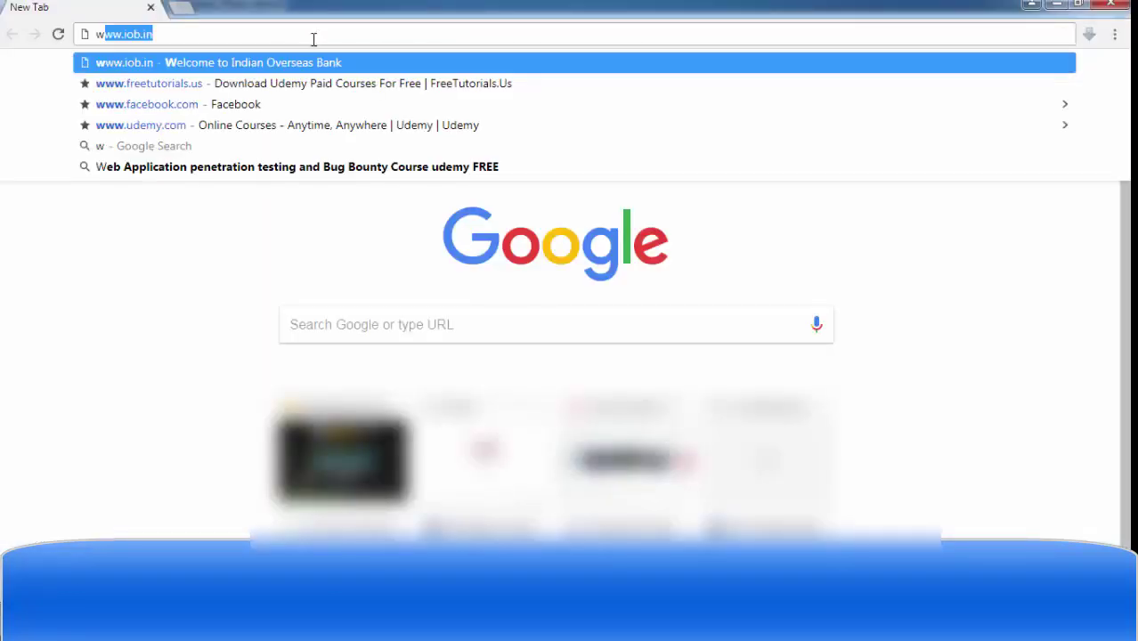
type("w")
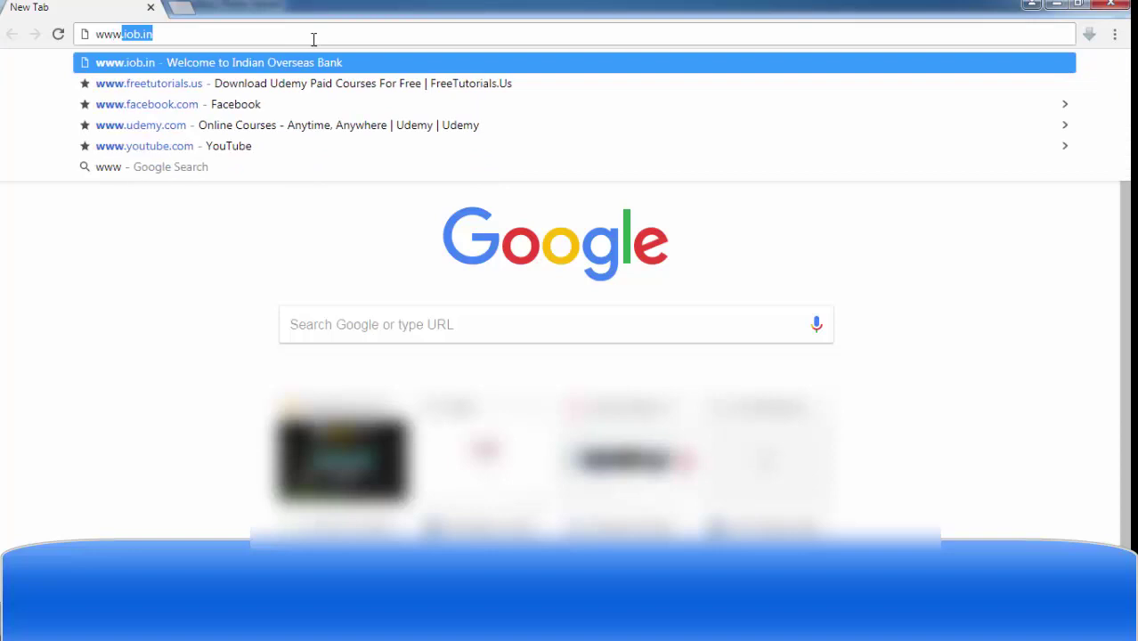
type(".auda")
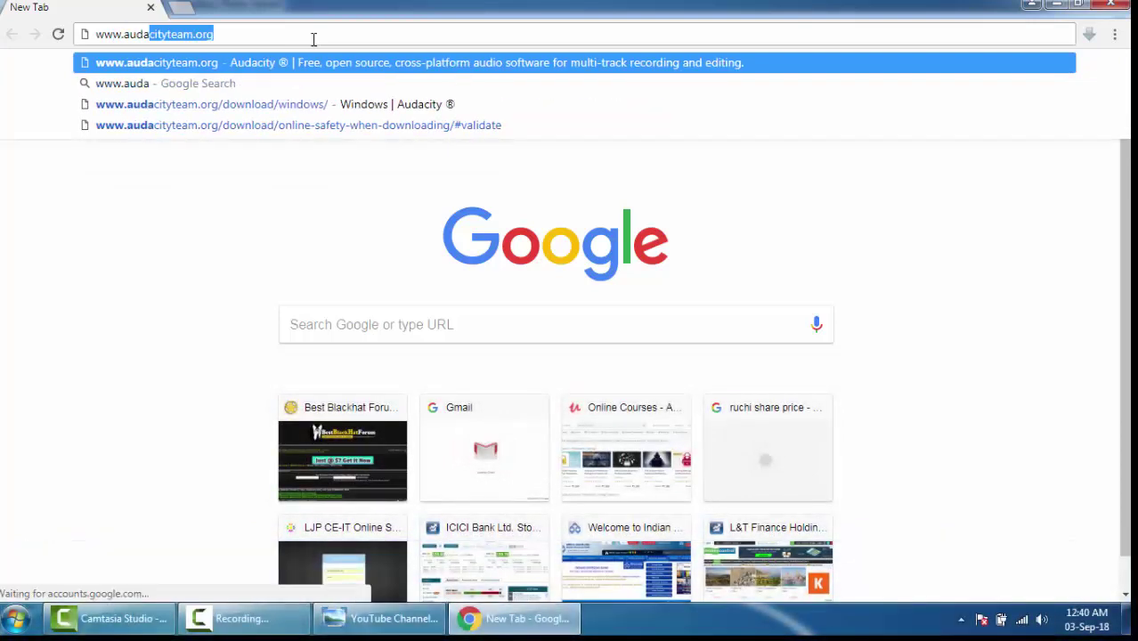
key("Return")
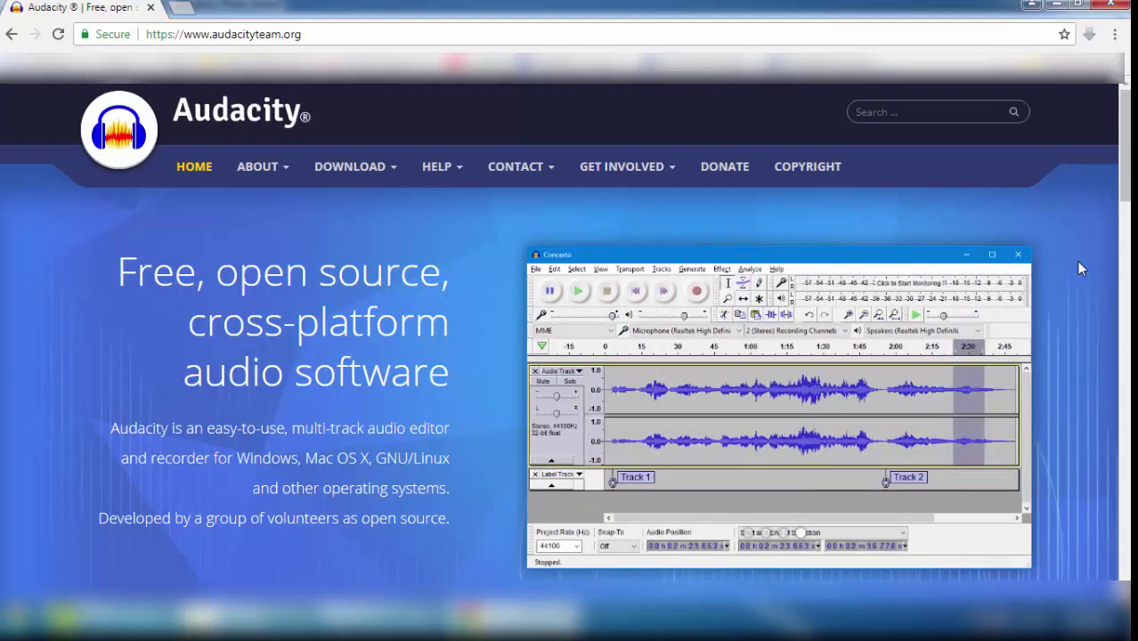
Download the Audacity 2.2.2 installer for Windows from the site's Windows download page and keep the file despite the browser's safety prompt.
mouse_move(365, 174)
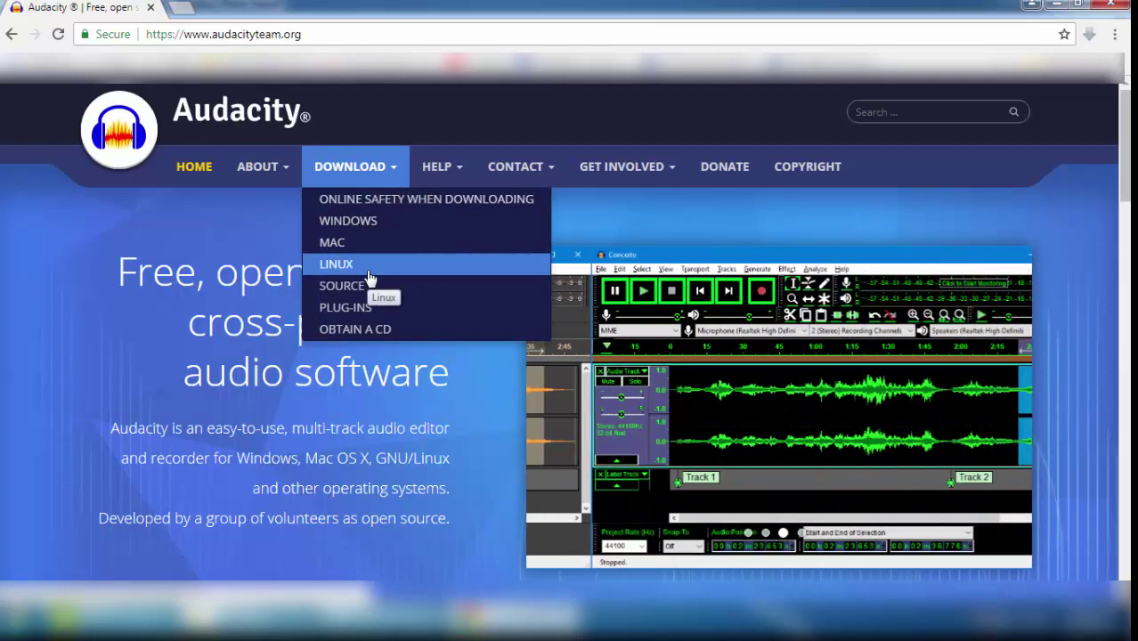
left_click(389, 223)
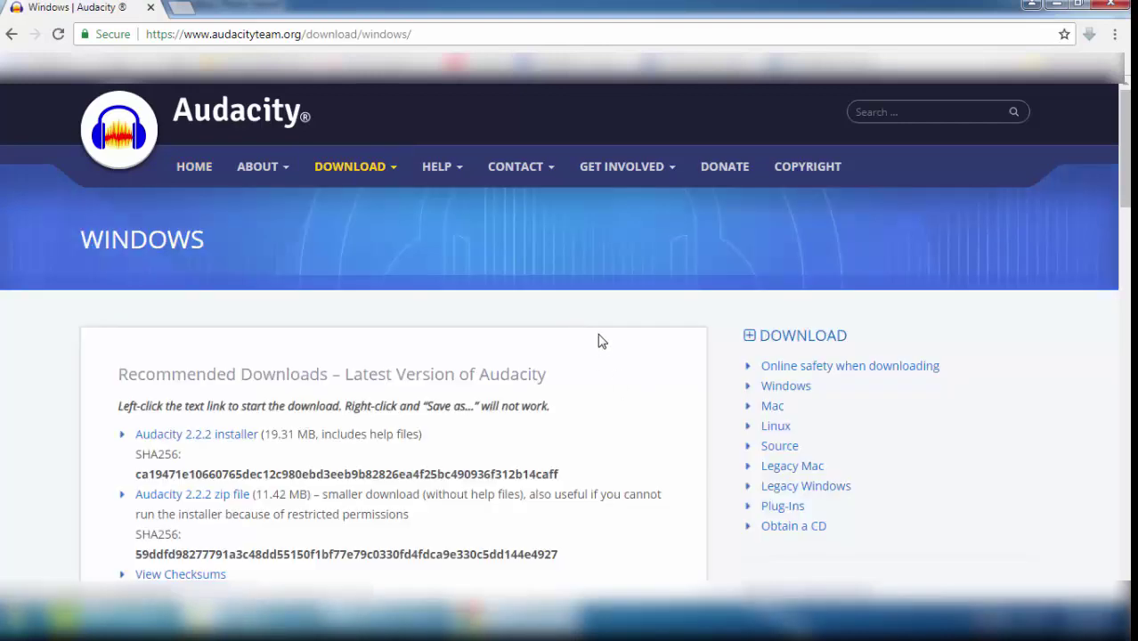
scroll(602, 338, "down", 2)
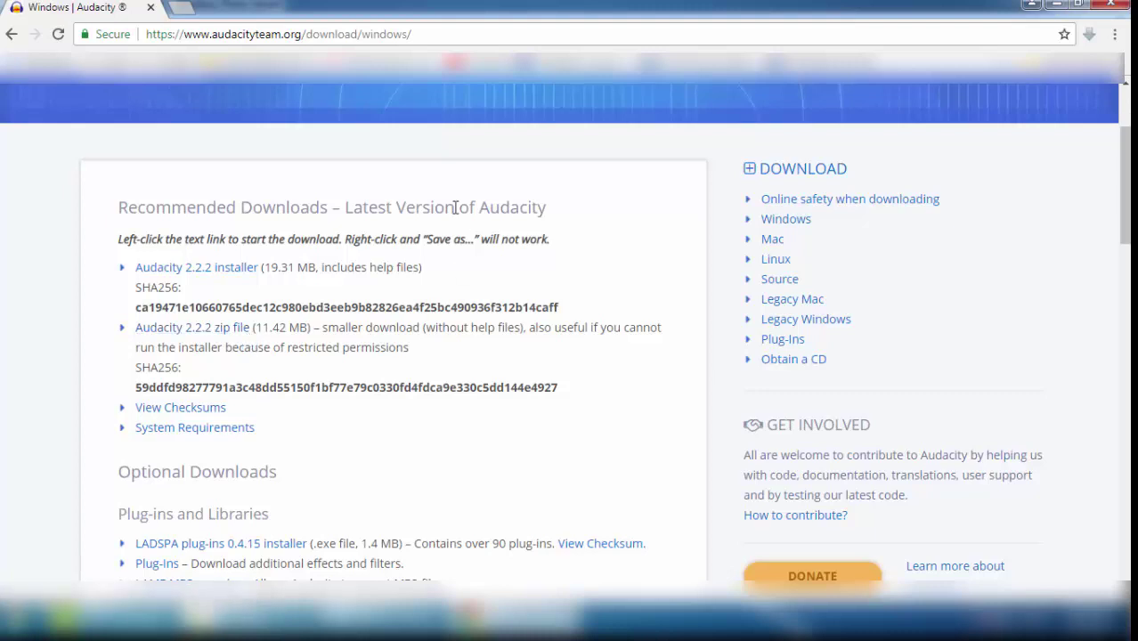
left_click(242, 271)
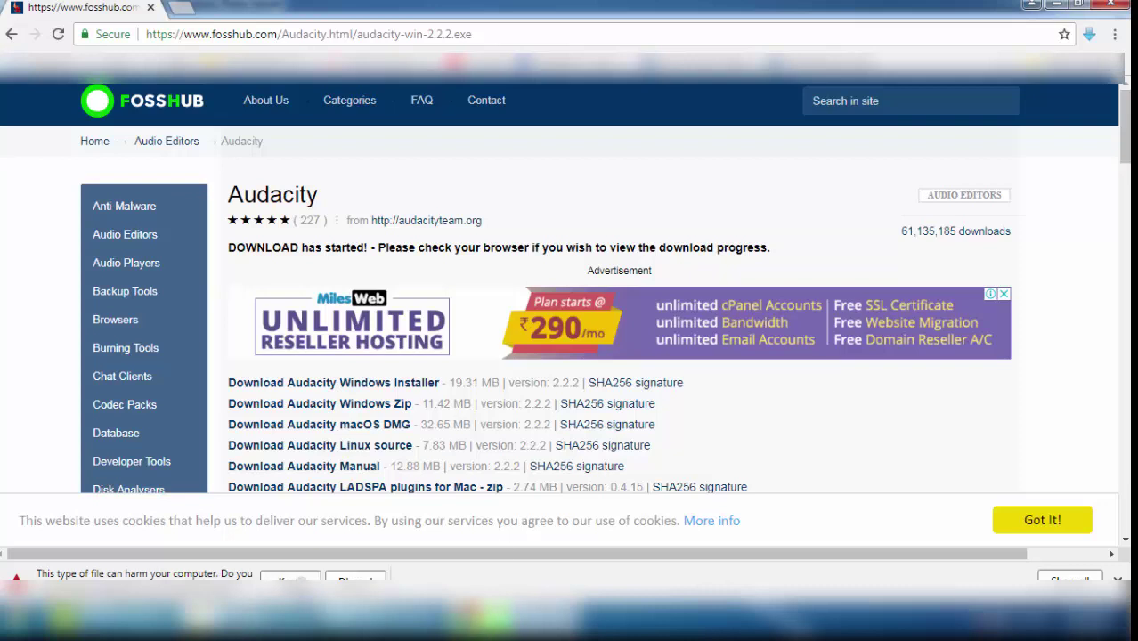
left_click(290, 578)
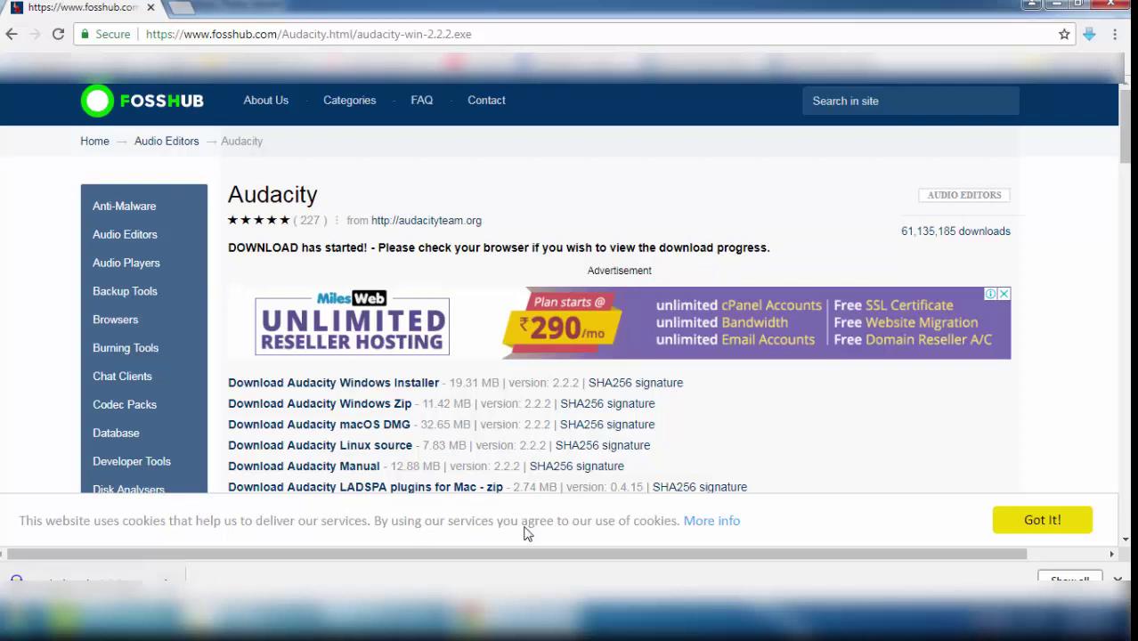
Copy the Audacity Windows Installer's SHA256 signature from the FossHub page into a new Notepad document, and minimize Notepad.
left_click(20, 622)
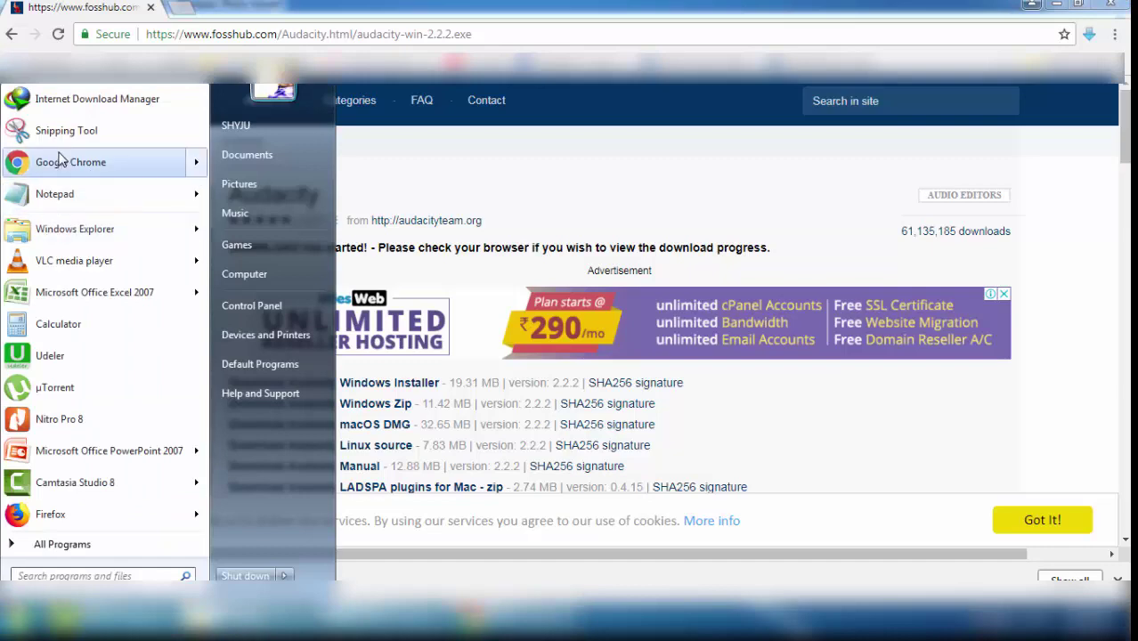
left_click(94, 194)
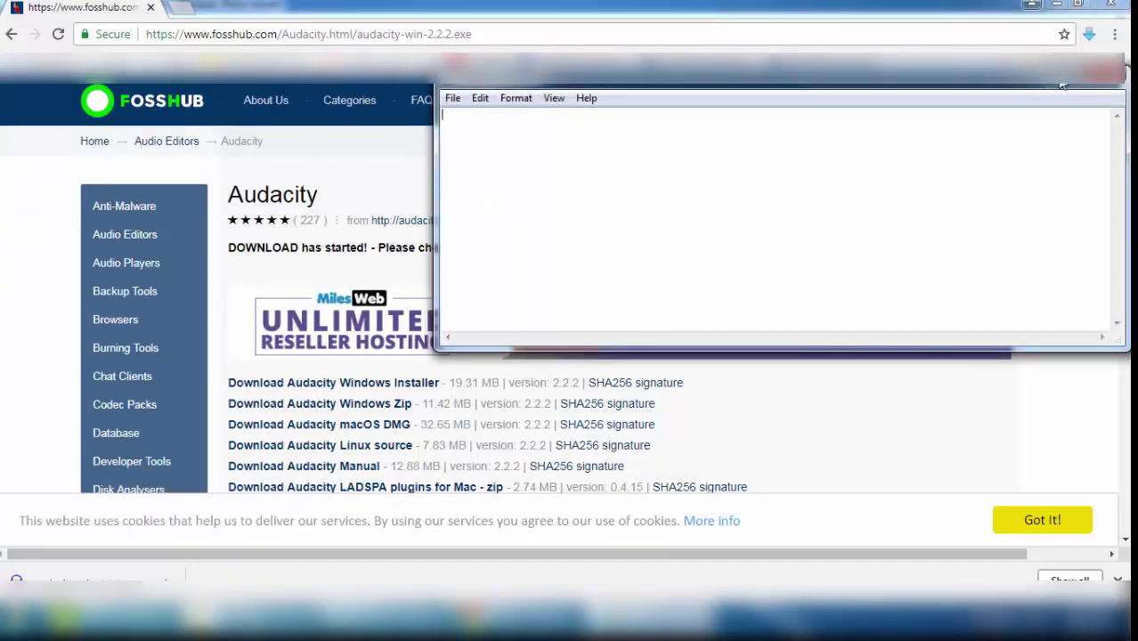
left_click(1105, 71)
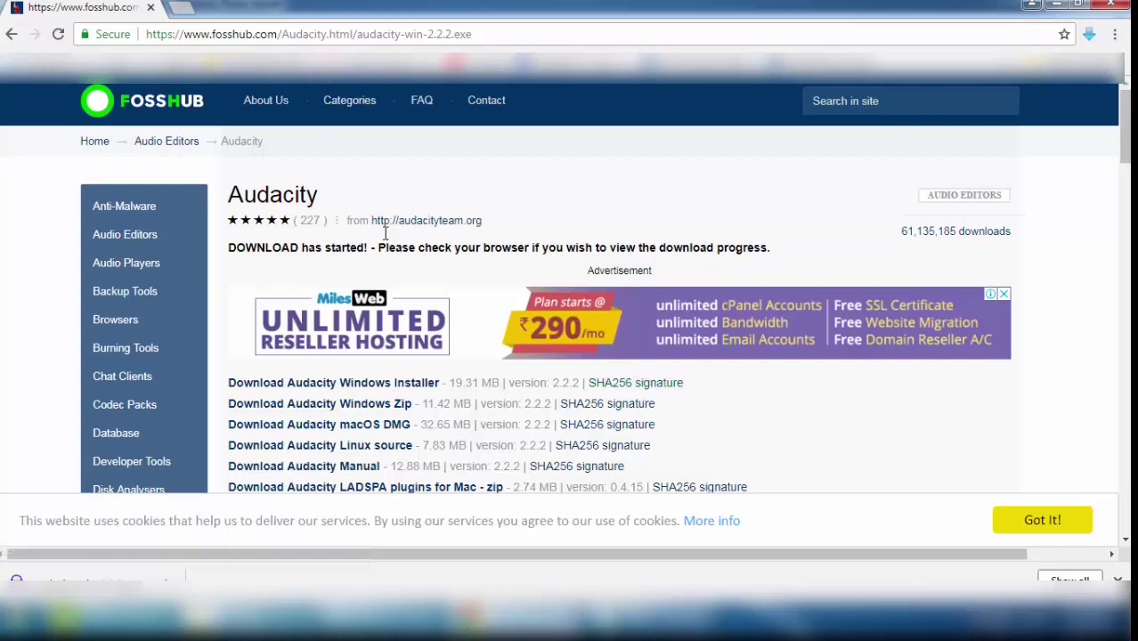
left_click(621, 389)
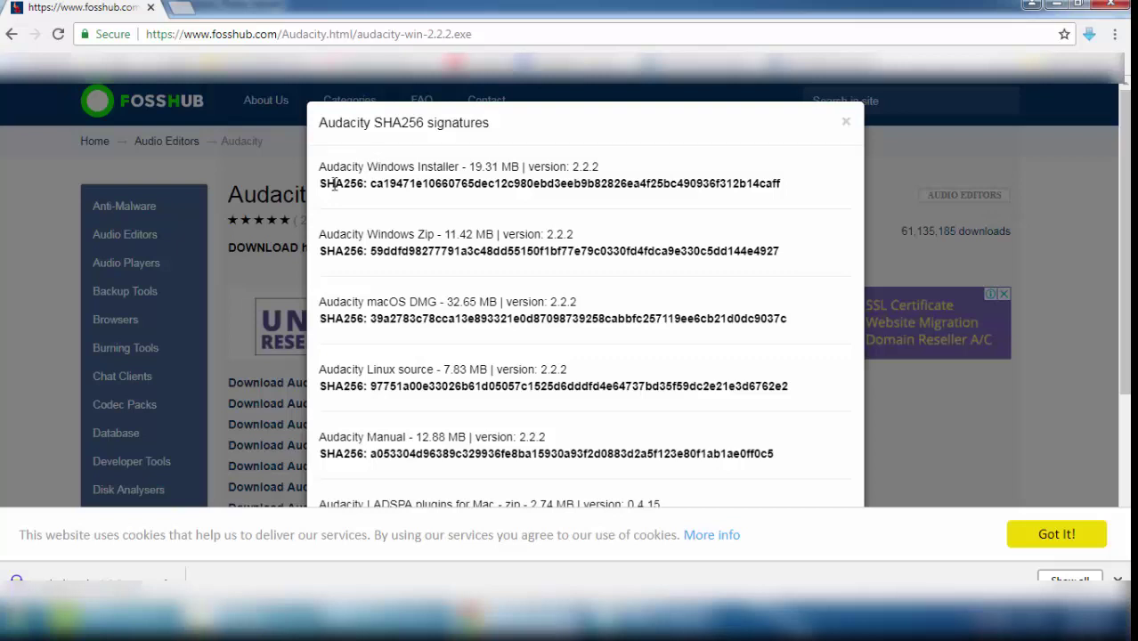
left_click_drag(369, 184, 771, 199)
key("ctrl+c")
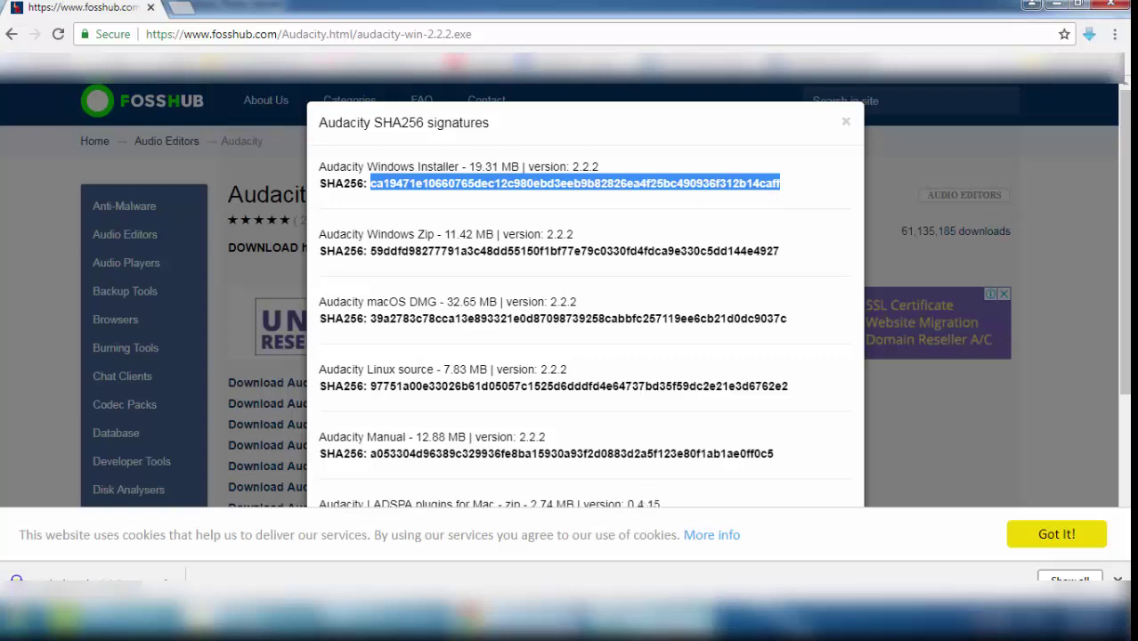
left_click(652, 622)
key("ctrl+v")
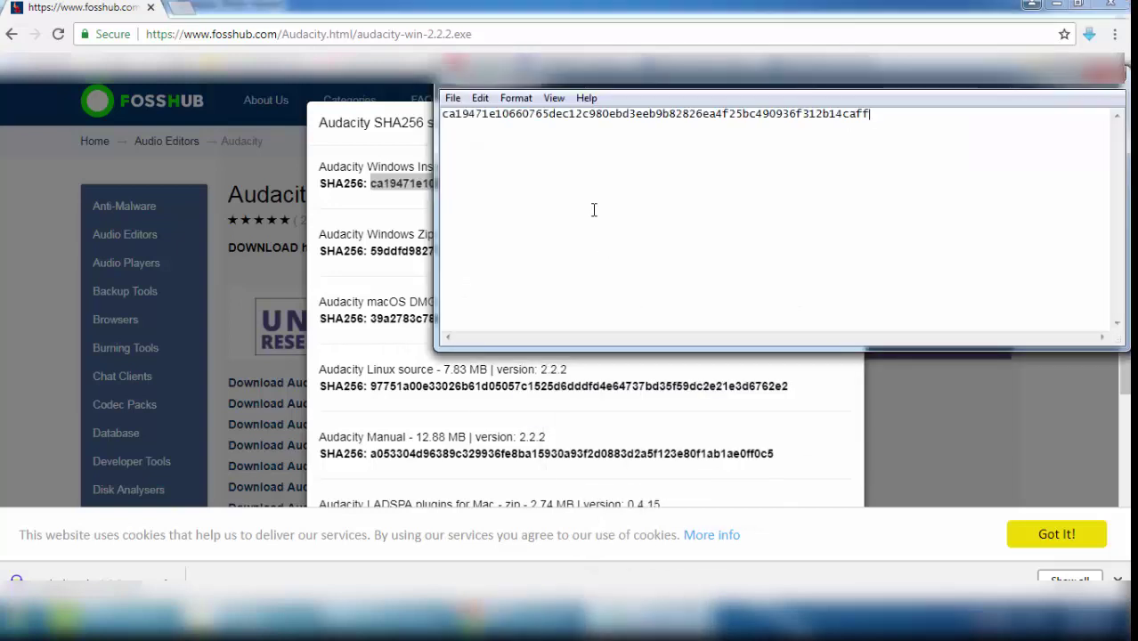
left_click(1048, 75)
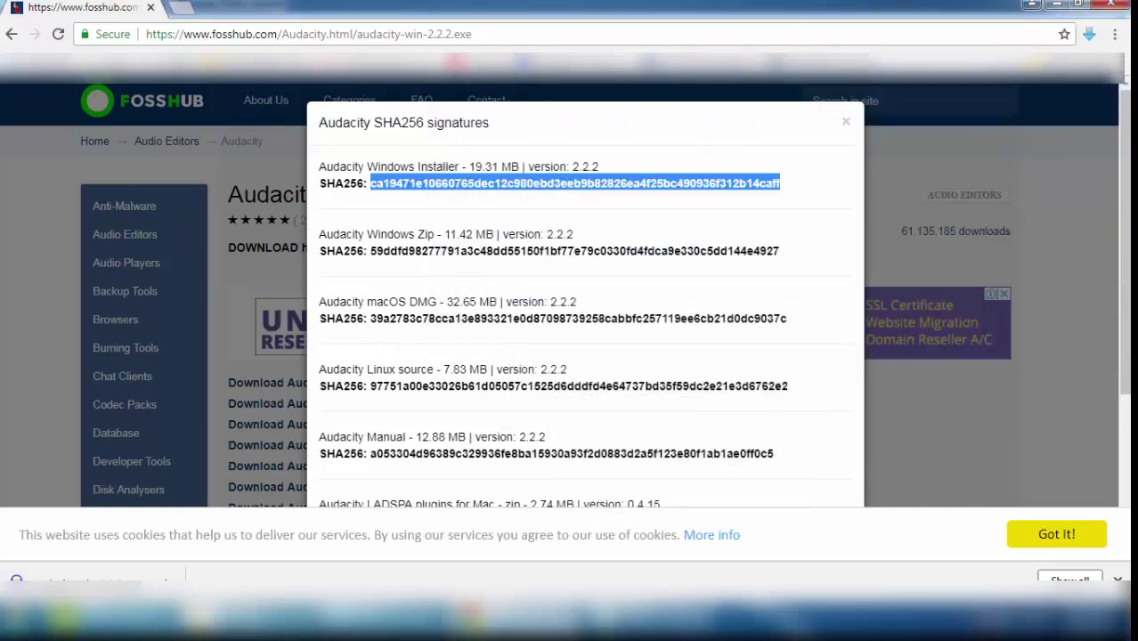
Restore the Notepad window, move it slightly lower over the signature list, and minimize it again.
left_click(651, 621)
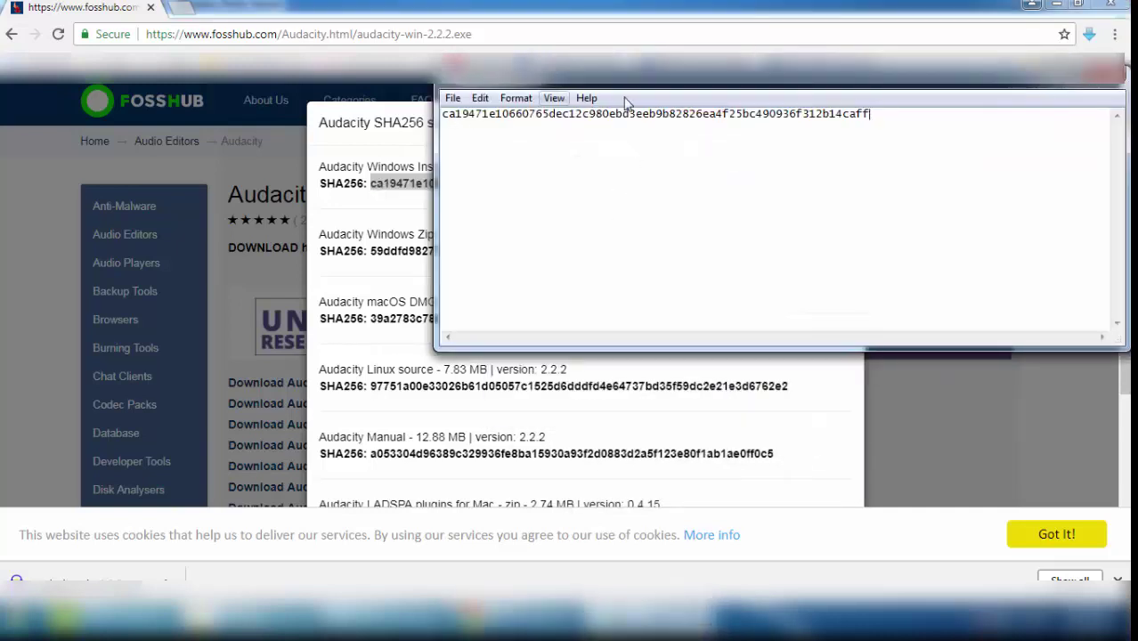
left_click_drag(632, 84, 632, 143)
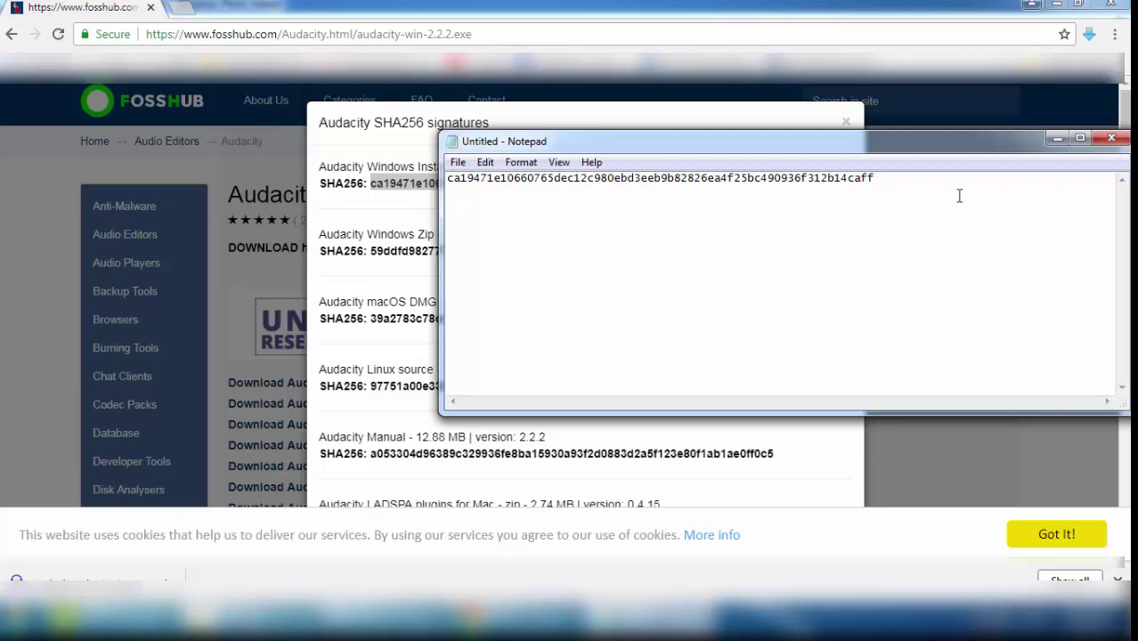
left_click(1056, 138)
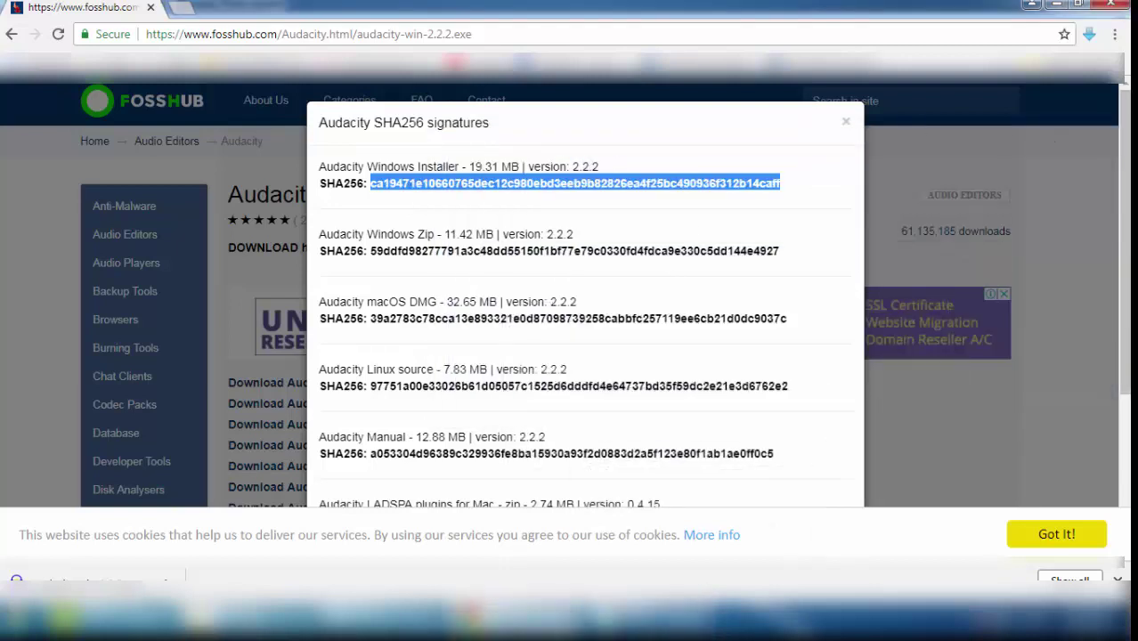
Load md5file.com in a new browser tab and open its online file hash calculator.
left_click(183, 8)
type("mdf")
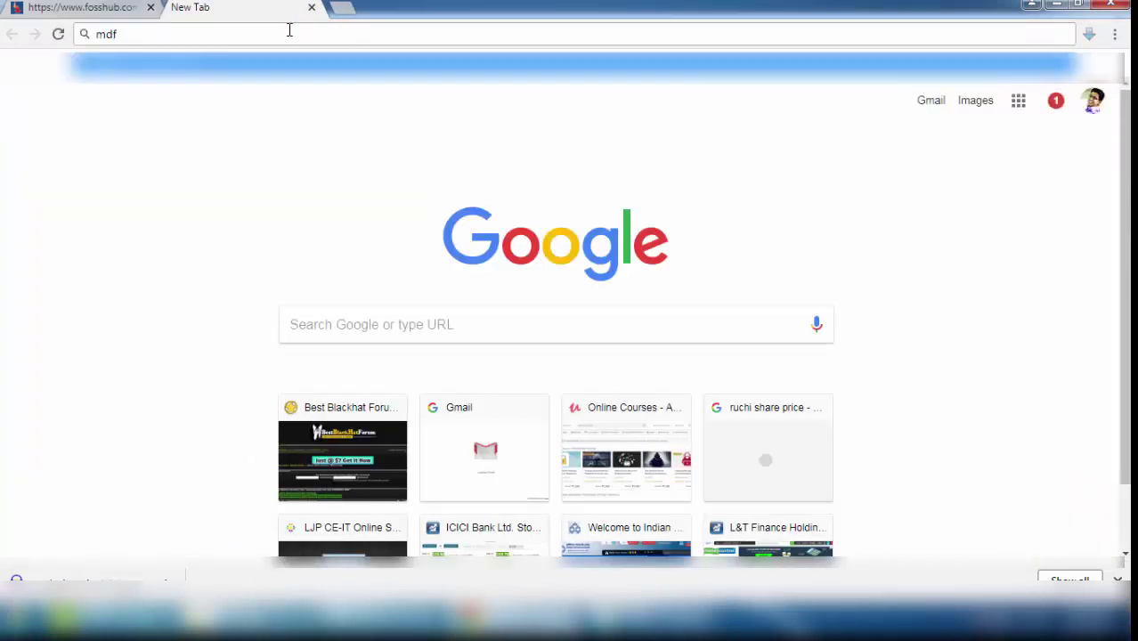
key("BackSpace")
type("5file.com")
key("Return")
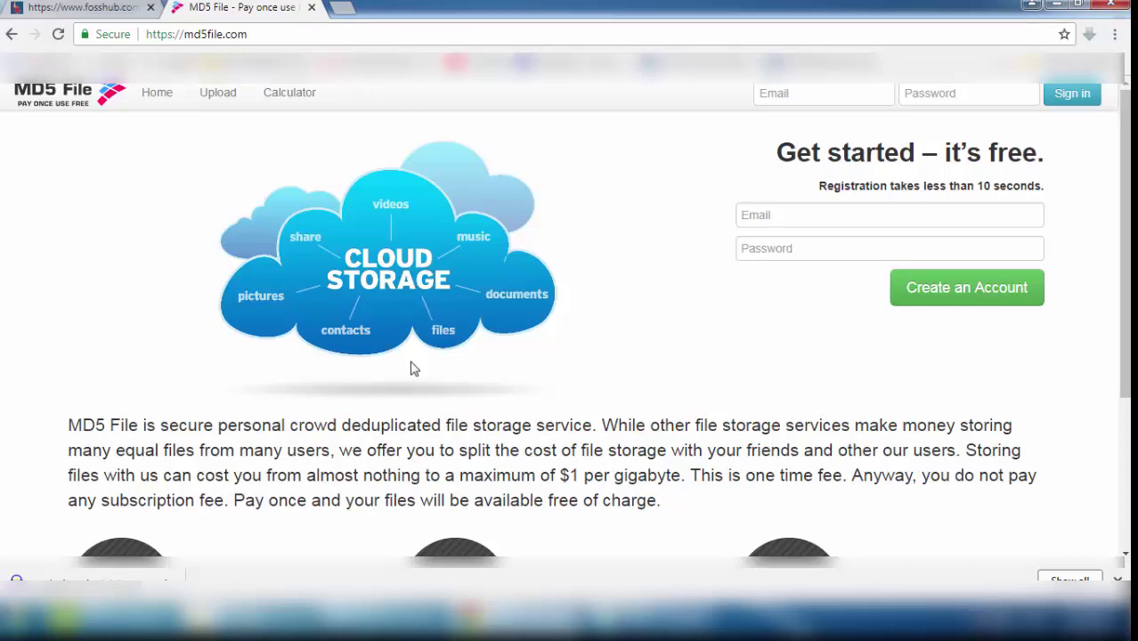
left_click(289, 93)
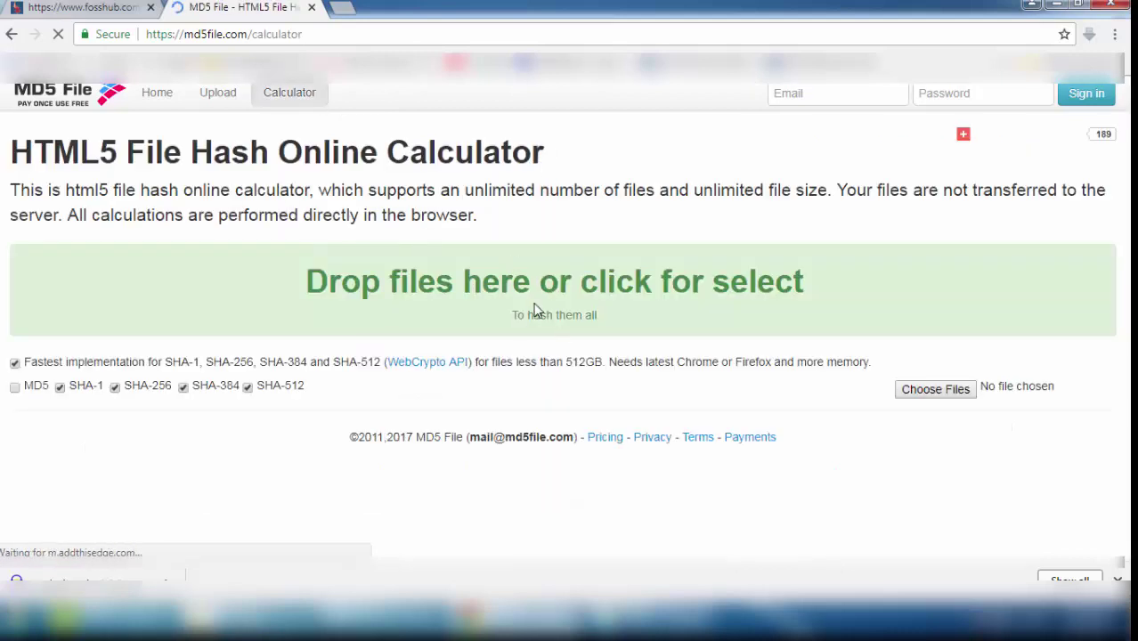
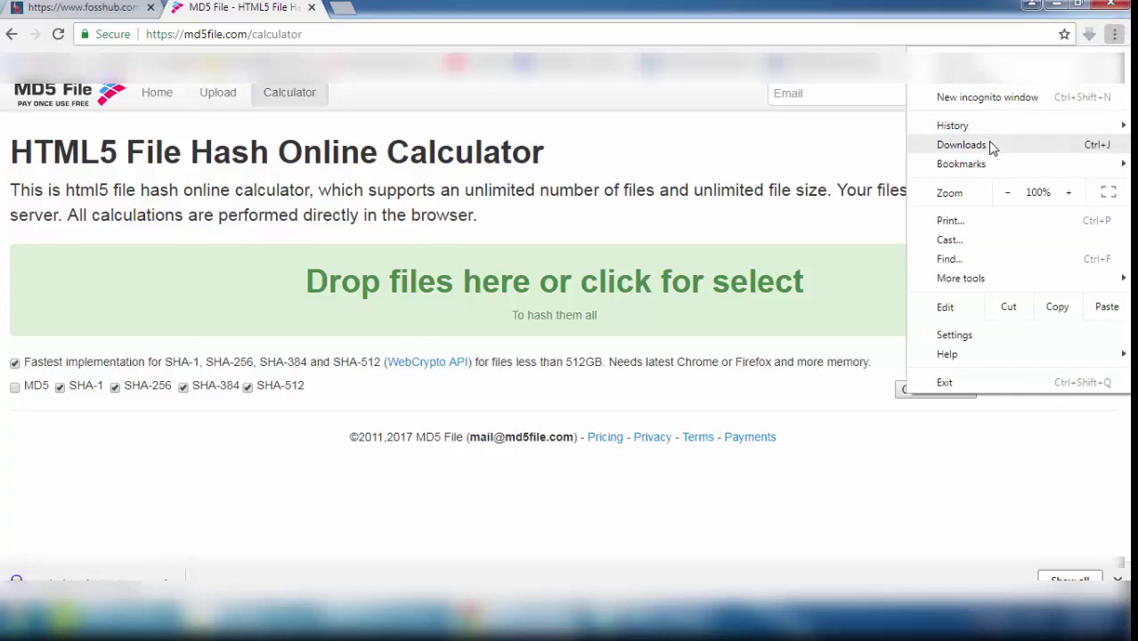
Add audacity-win-2.2.2.exe from the Downloads folder to the online calculator to compute its hashes.
left_click(402, 239)
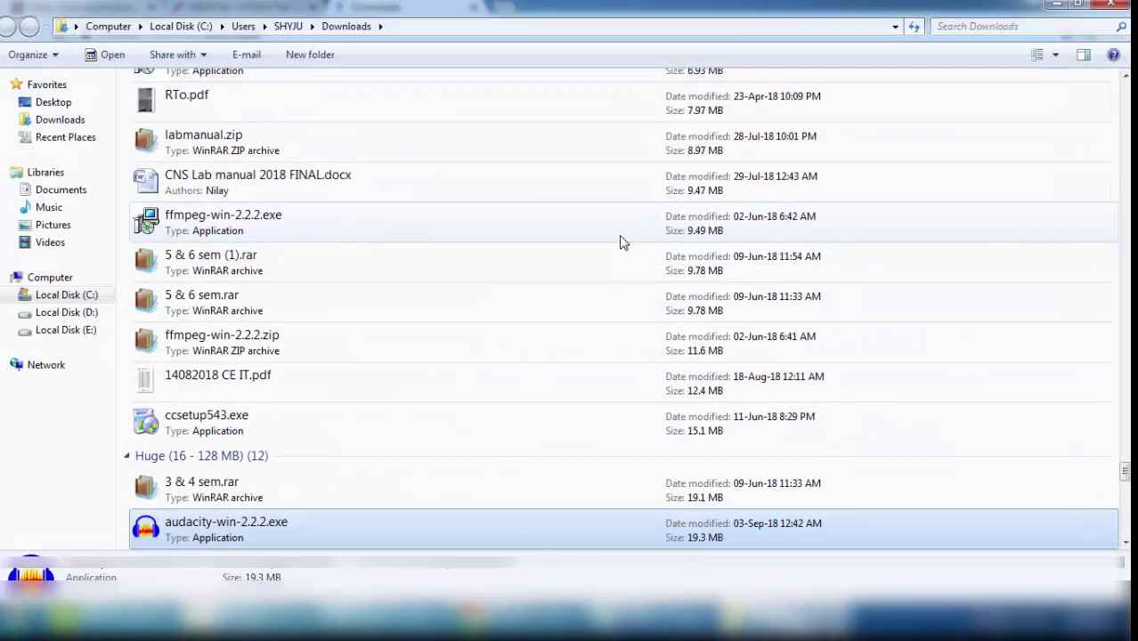
double_click(264, 527)
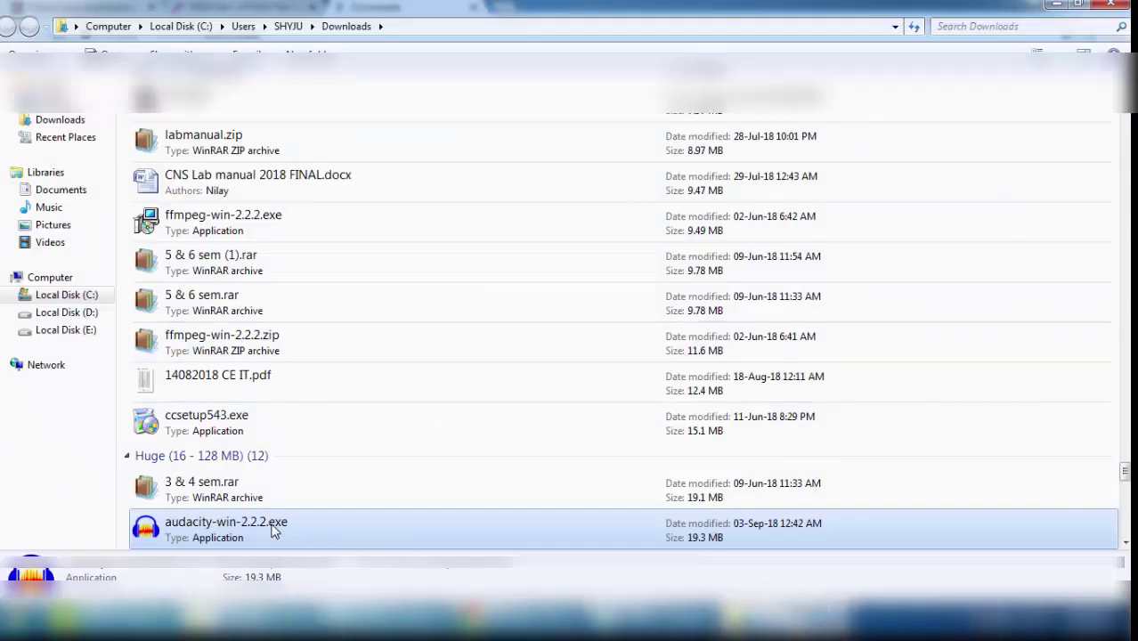
left_click_drag(261, 531, 492, 408)
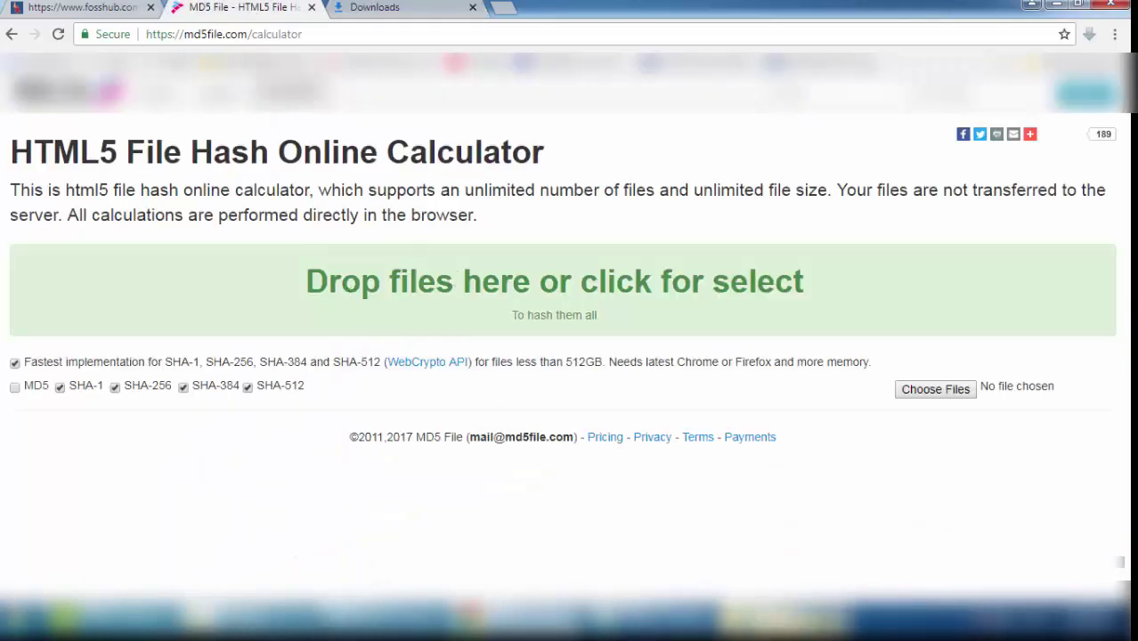
left_click(783, 621)
left_click_drag(236, 449, 514, 300)
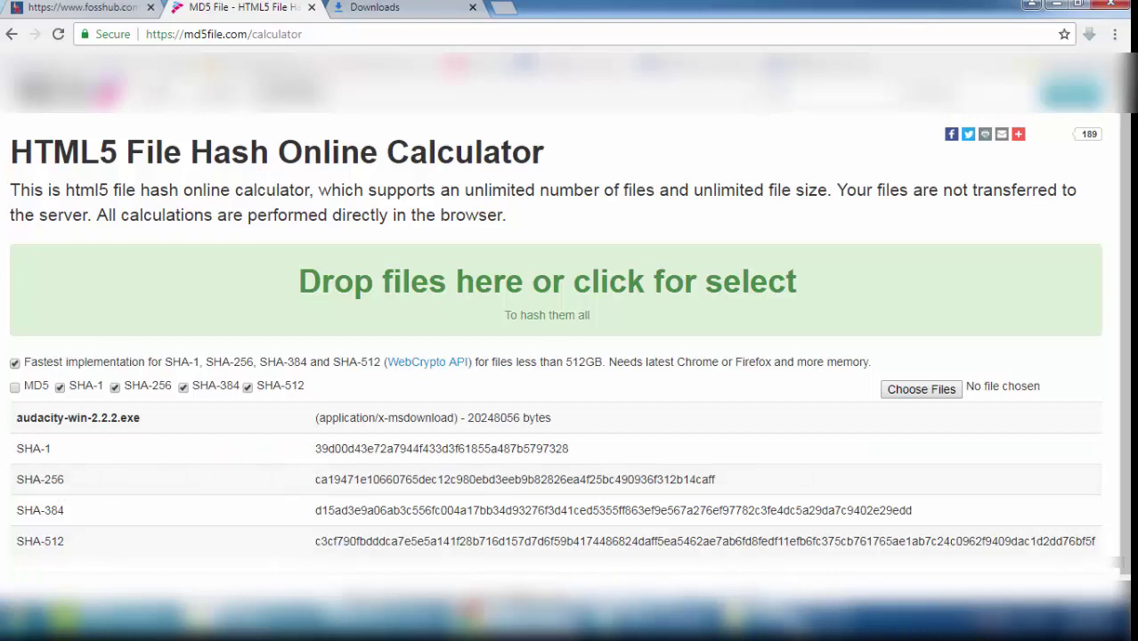
Copy the calculated SHA-256 hash of audacity-win-2.2.2.exe onto a new line below the published signature in Notepad.
left_click(650, 623)
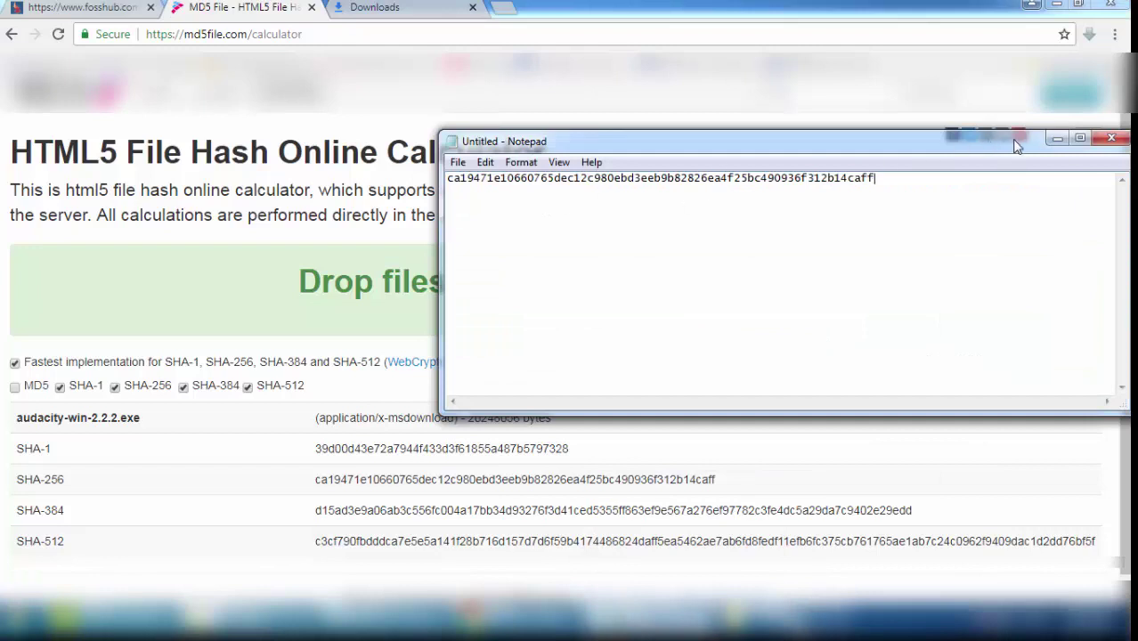
left_click(1056, 138)
left_click_drag(315, 479, 716, 473)
key("ctrl+c")
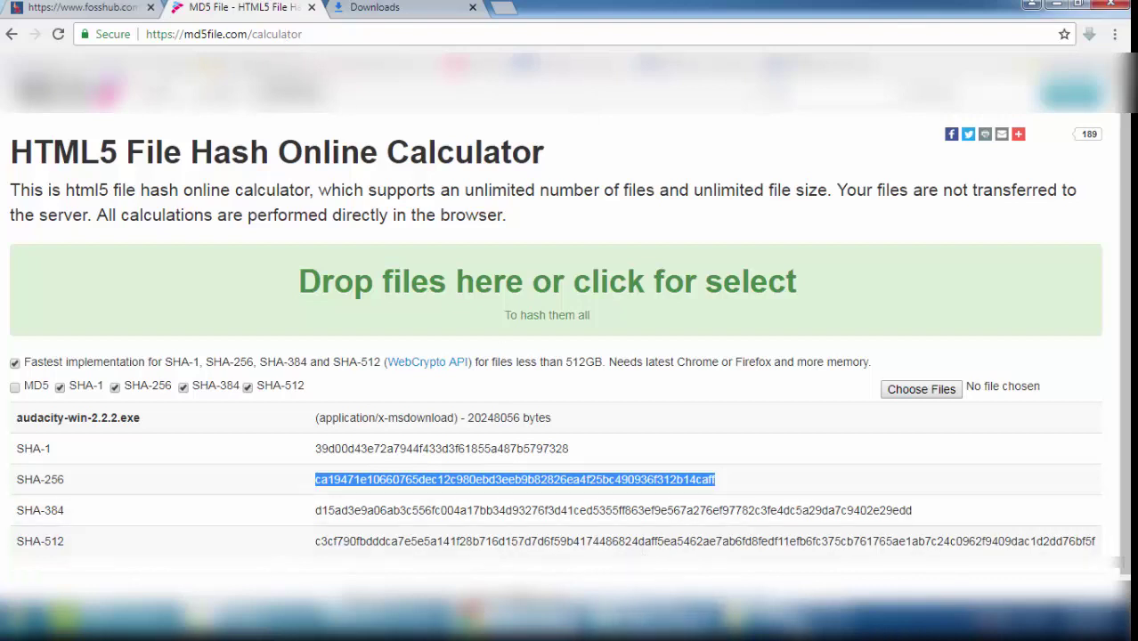
left_click(650, 622)
key("Return")
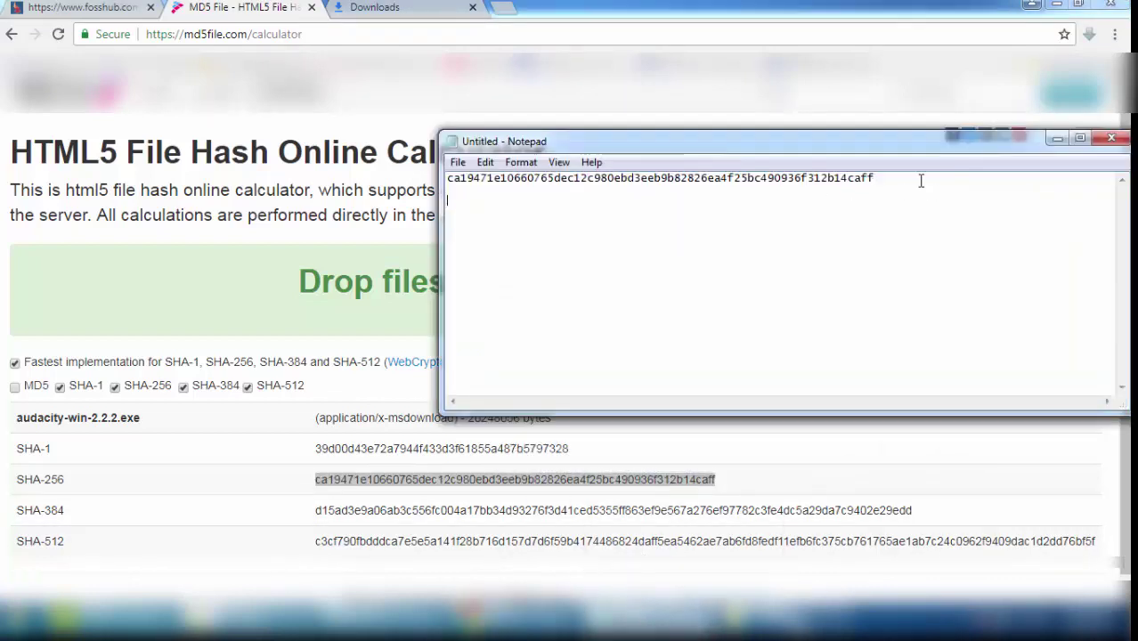
key("ctrl+v")
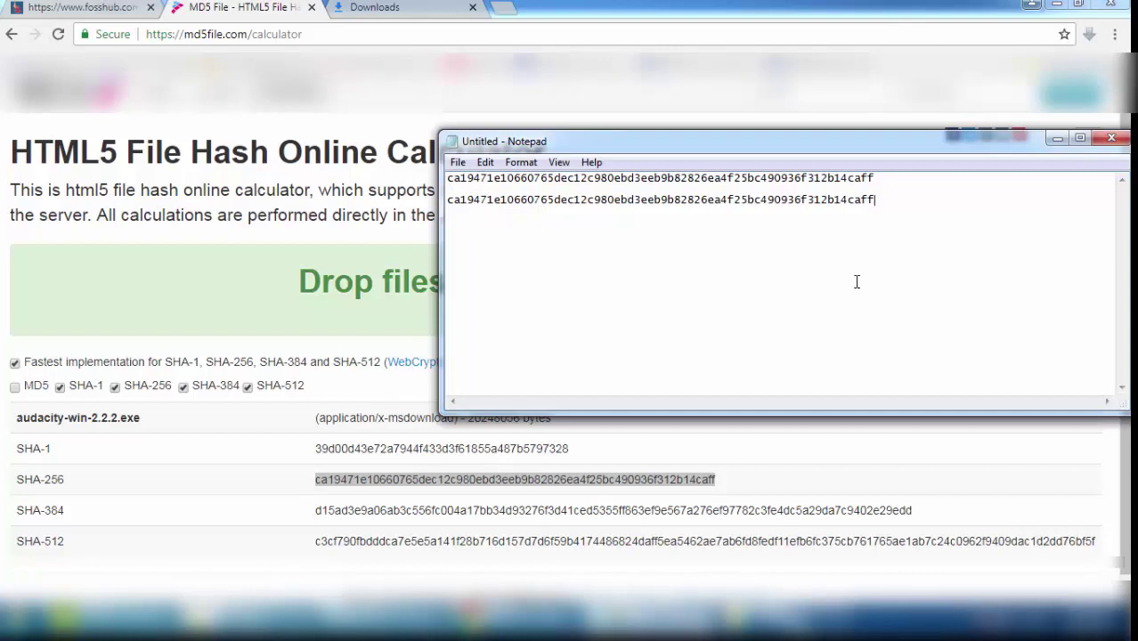
Compare the SHA256 value on Audacity's Windows download page with the two hashes in the Notepad document.
left_click(50, 11)
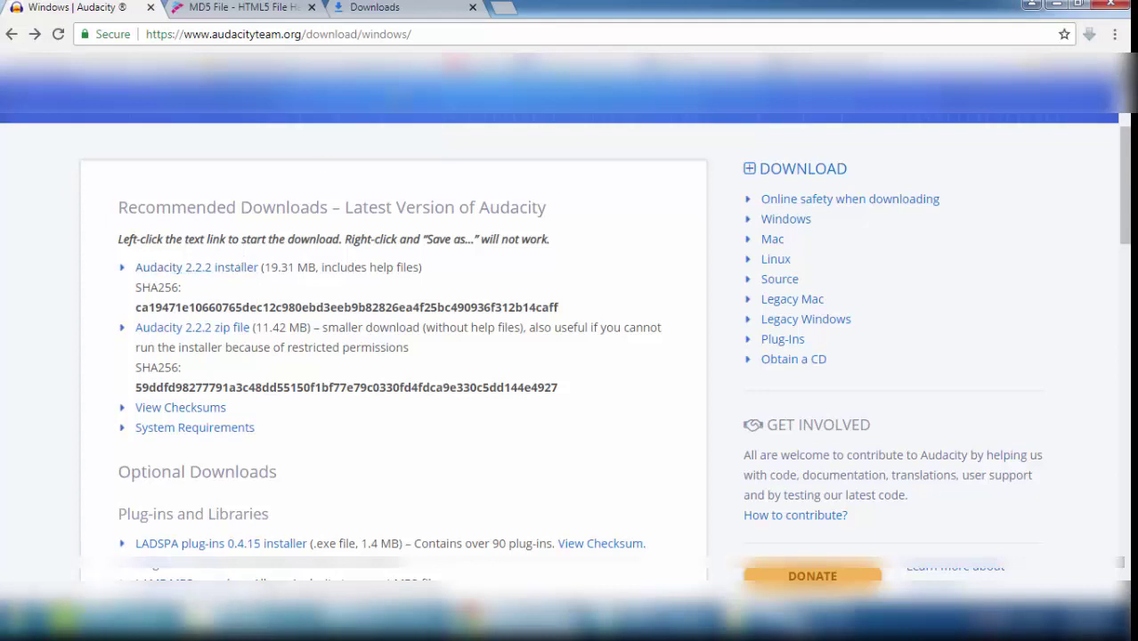
key("alt+Tab")
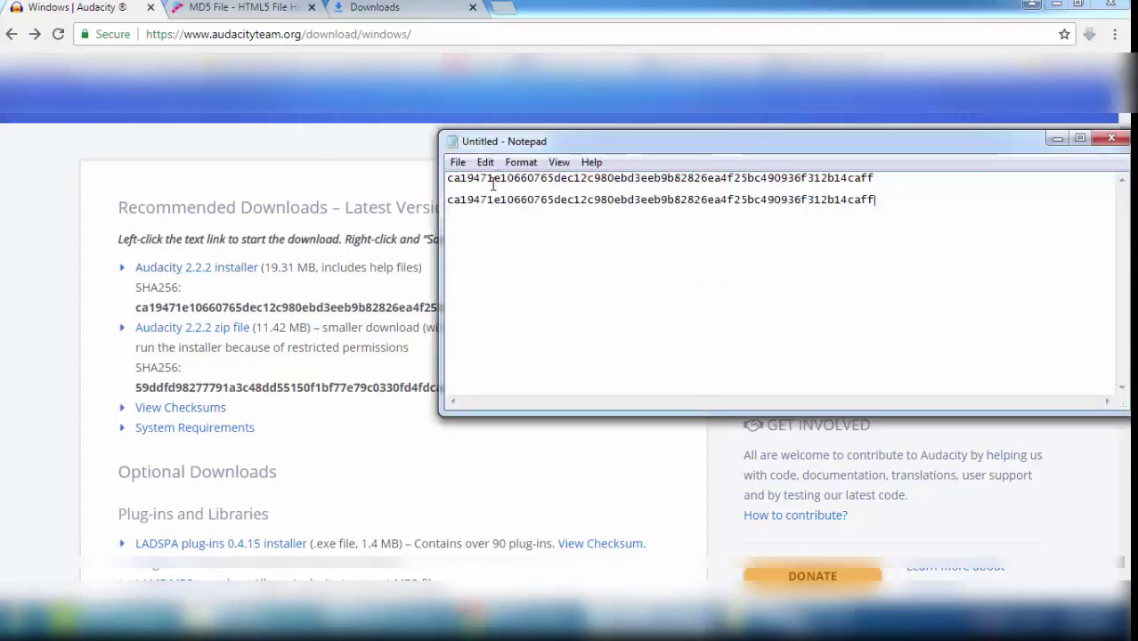